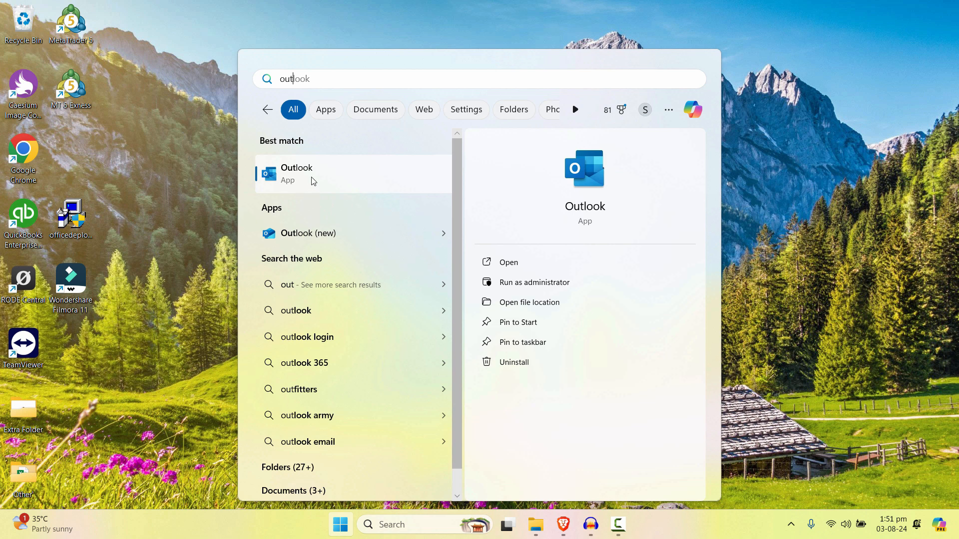
{"action": "type", "text": "look"}
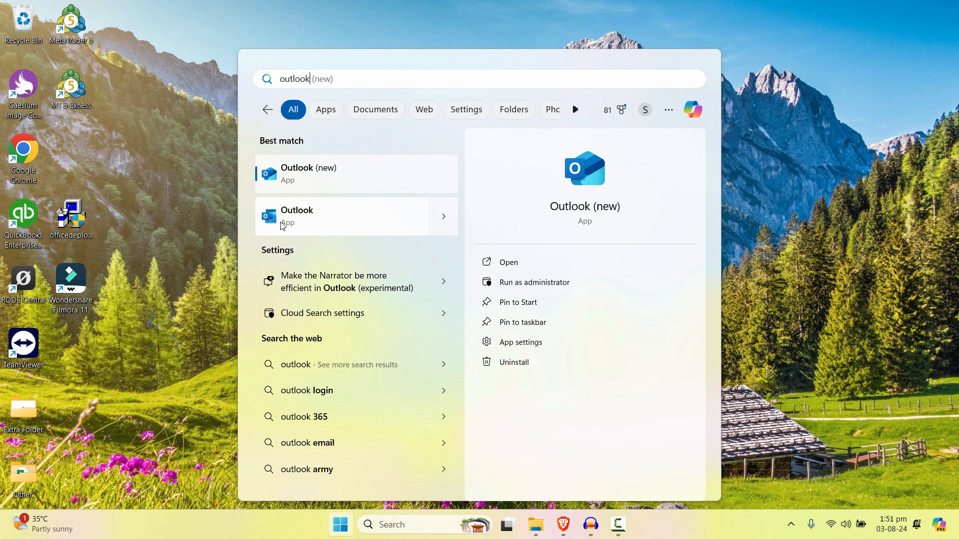
Launch classic Outlook and connect the live.co.uk address using the manual setup path.
{"action": "left_click", "coordinate": [295, 216]}
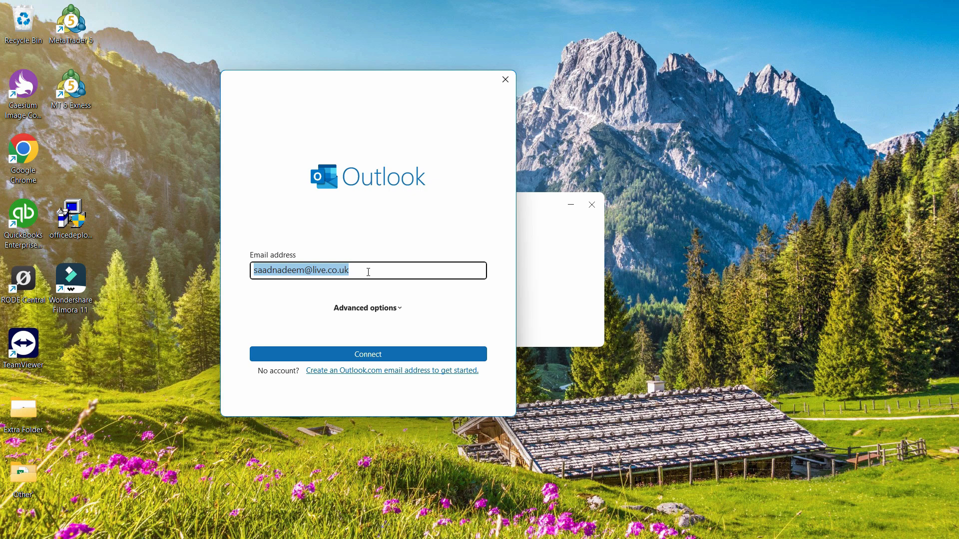
{"action": "left_click", "coordinate": [365, 307]}
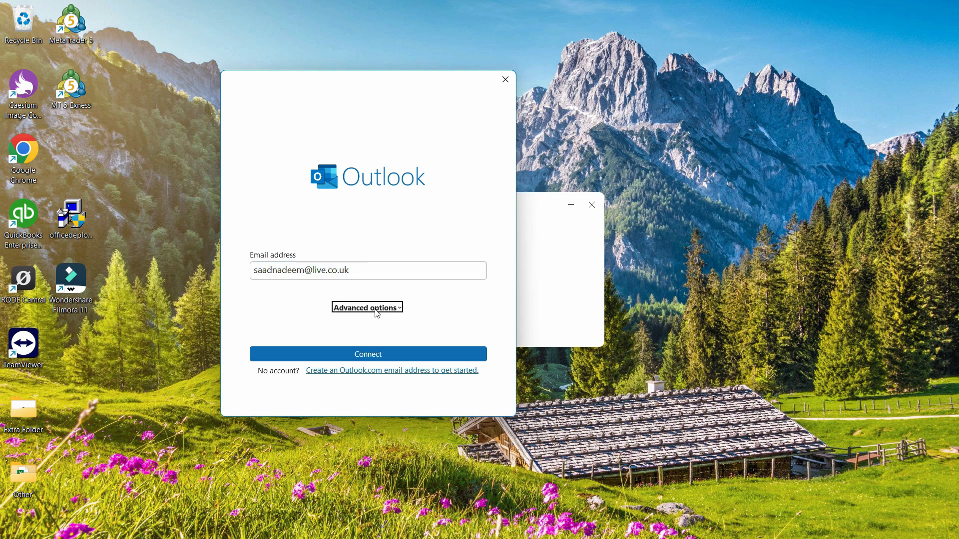
{"action": "left_click", "coordinate": [341, 323]}
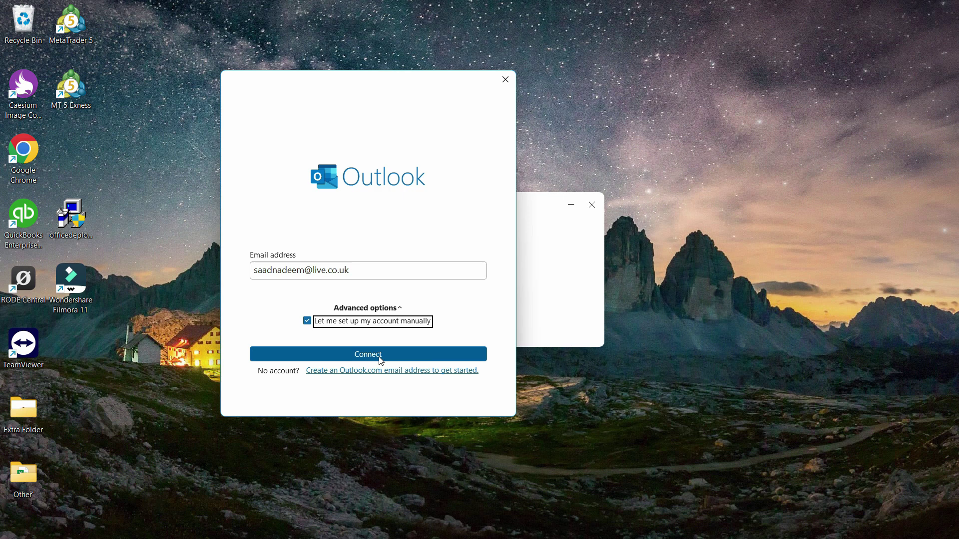
{"action": "left_click", "coordinate": [380, 356]}
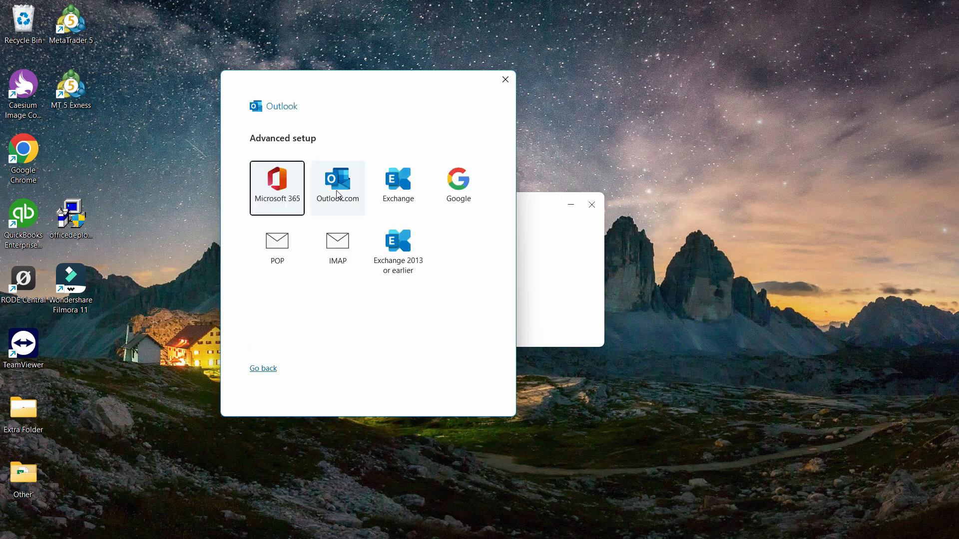
Choose the Outlook.com account type and keep the one-week Exchange offline download setting.
{"action": "left_click", "coordinate": [336, 194]}
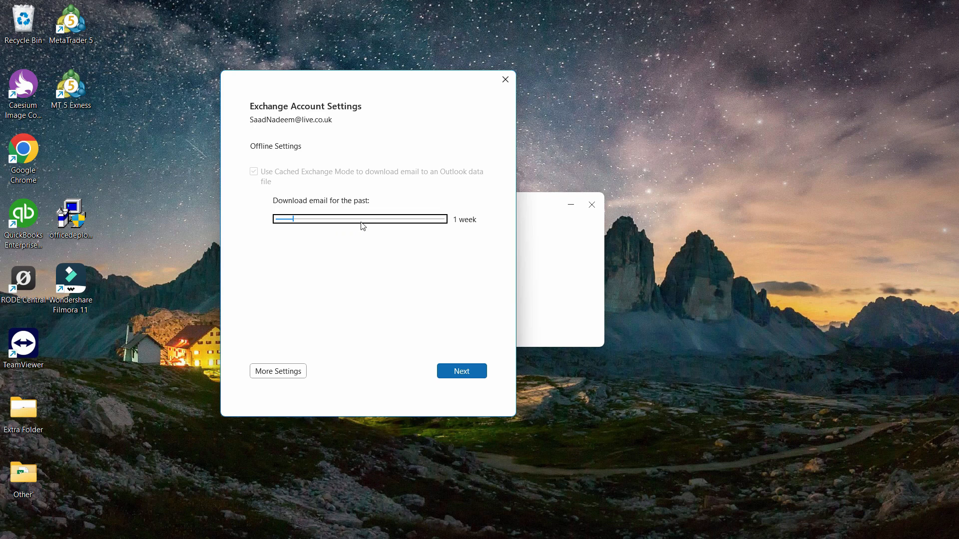
{"action": "left_click", "coordinate": [471, 376]}
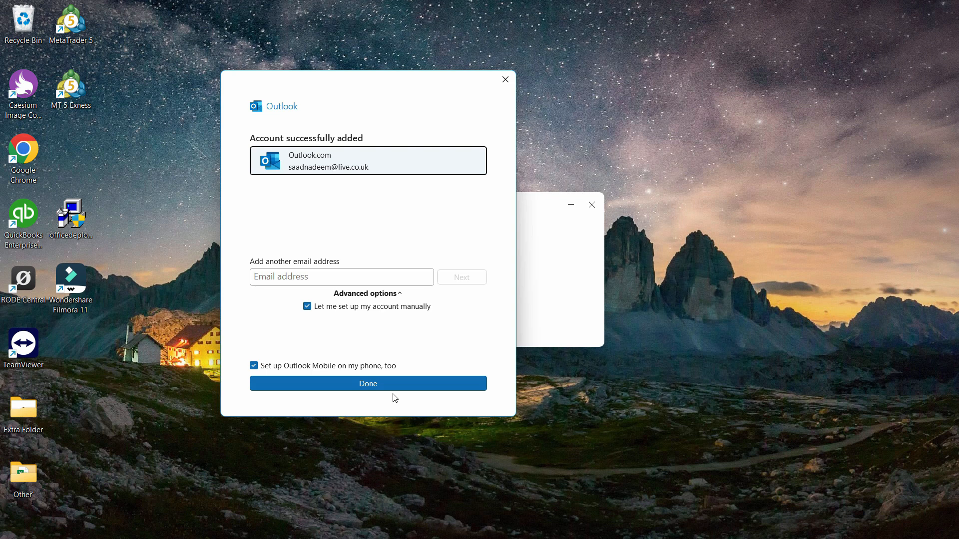
Finish the wizard so the Office LTSC profile loads, dismissing the layout tip.
{"action": "left_click", "coordinate": [336, 386]}
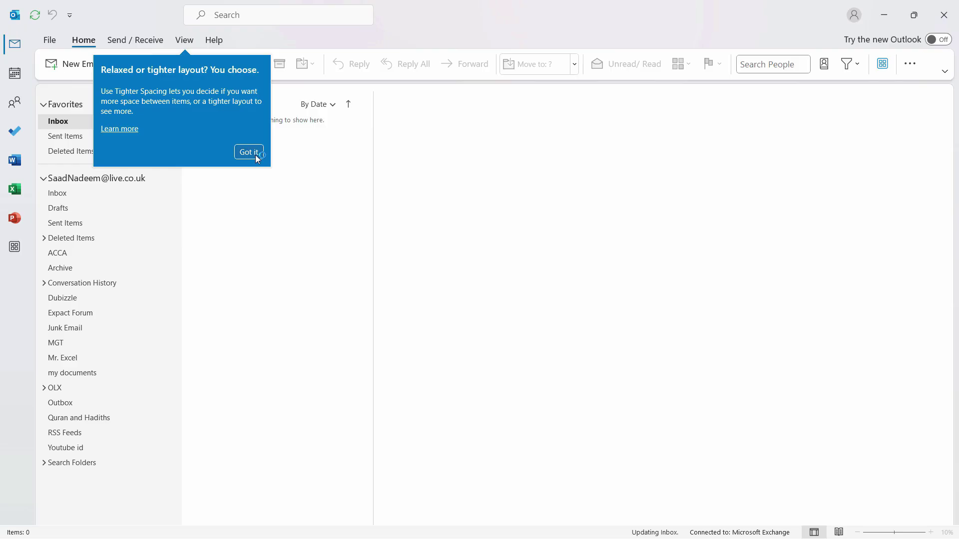
{"action": "left_click", "coordinate": [250, 152]}
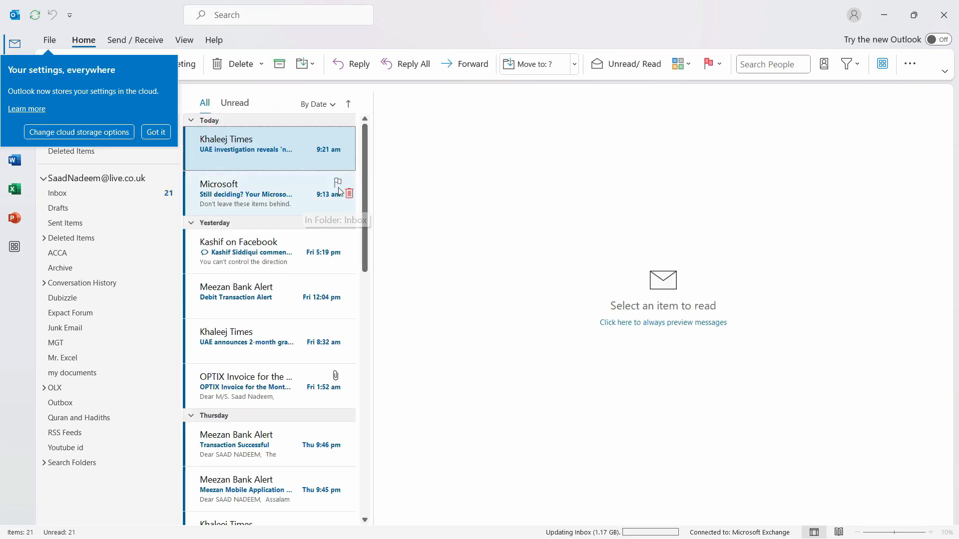
Dismiss the cloud settings tip and flip between the Microsoft email and the Khaleej Times newsletter, marking them read.
{"action": "left_click", "coordinate": [281, 152]}
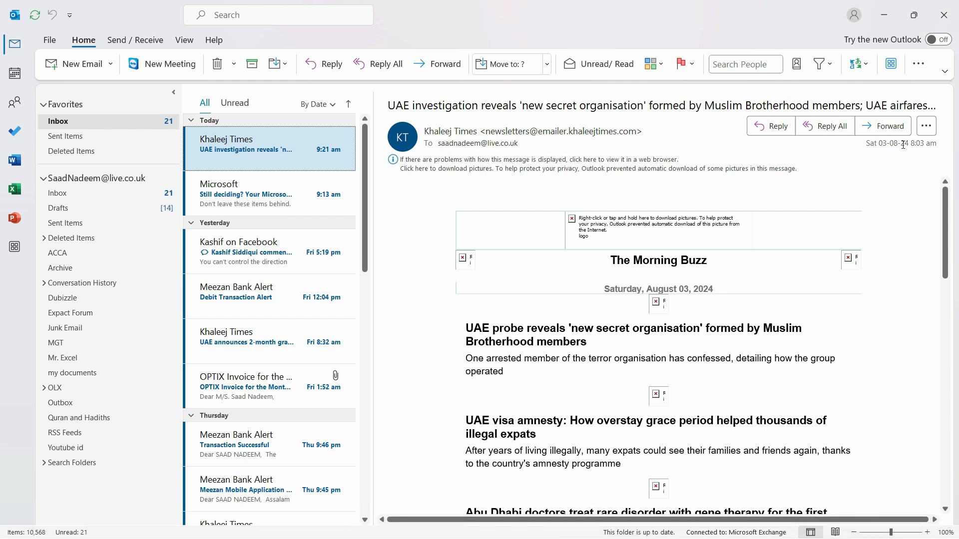
{"action": "key", "text": "Down"}
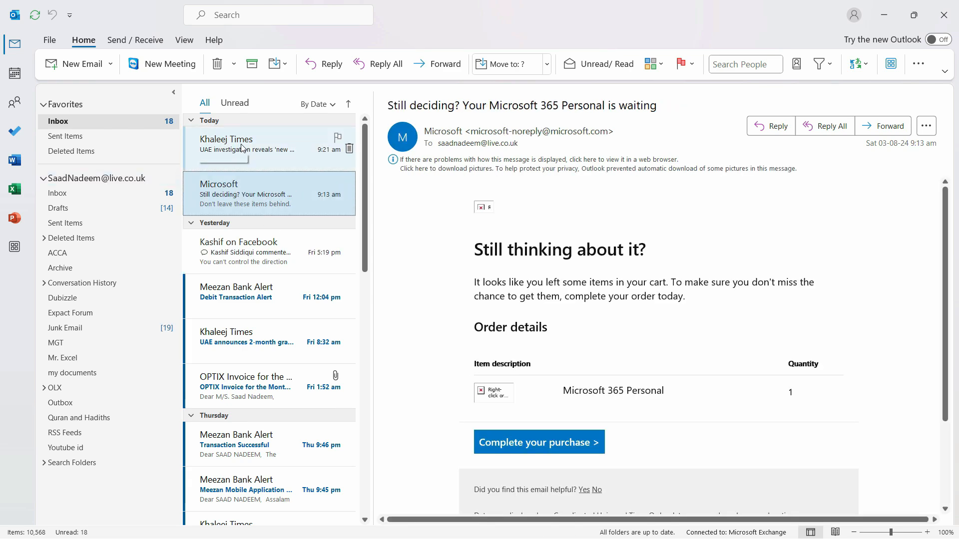
{"action": "key", "text": "Up"}
{"action": "key", "text": "Down"}
{"action": "key", "text": "Up"}
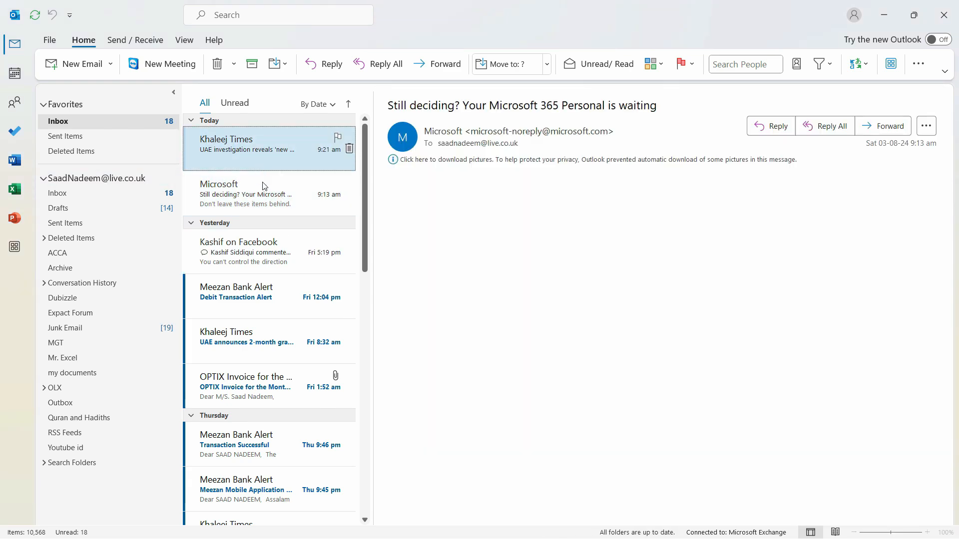
{"action": "key", "text": "Down"}
{"action": "key", "text": "Up"}
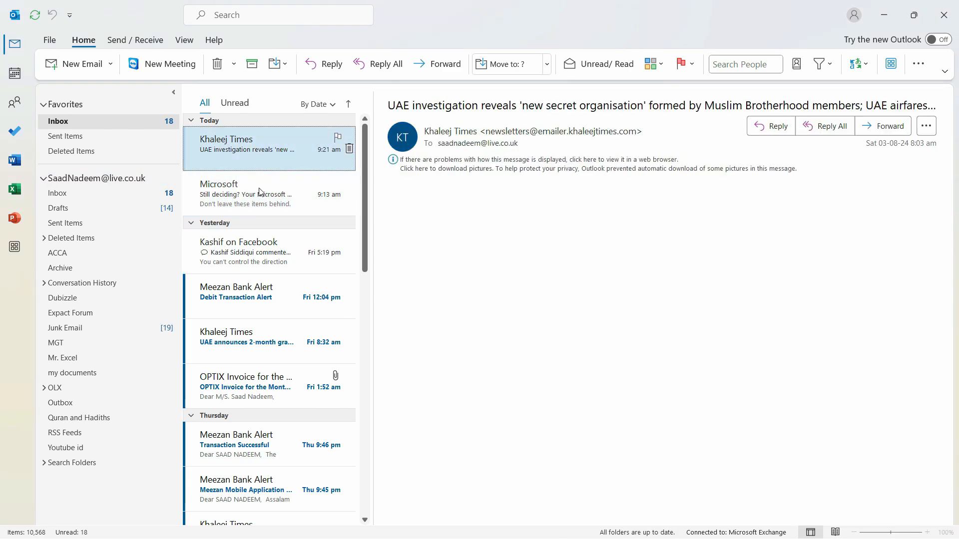
{"action": "left_click", "coordinate": [260, 193]}
{"action": "left_click", "coordinate": [259, 159]}
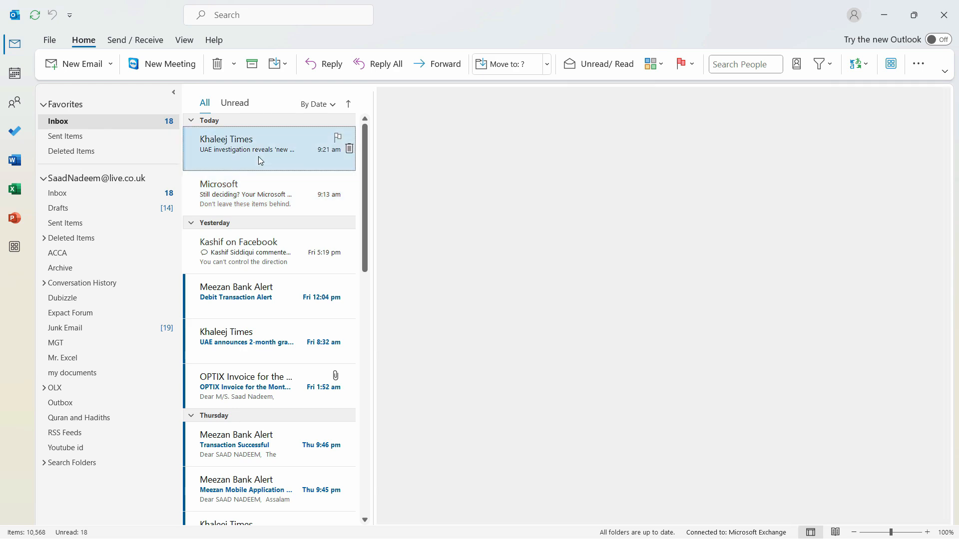